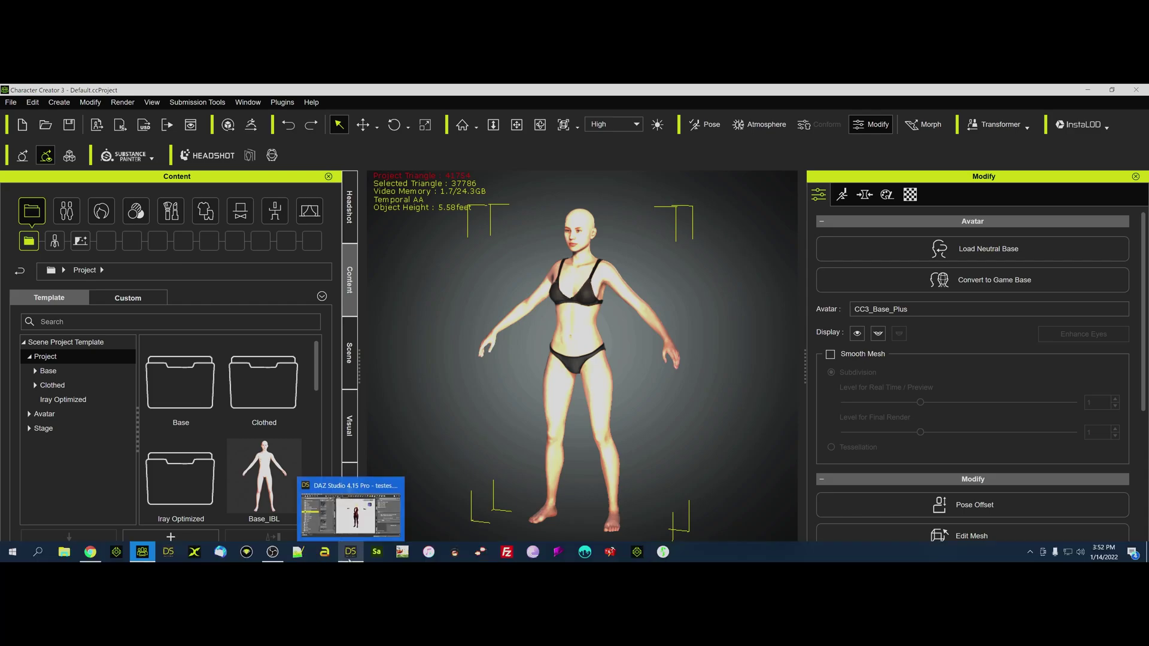
- In DAZ Studio, briefly hide and reshow MF Pants and MF Boots while turning the view
click(351, 551)
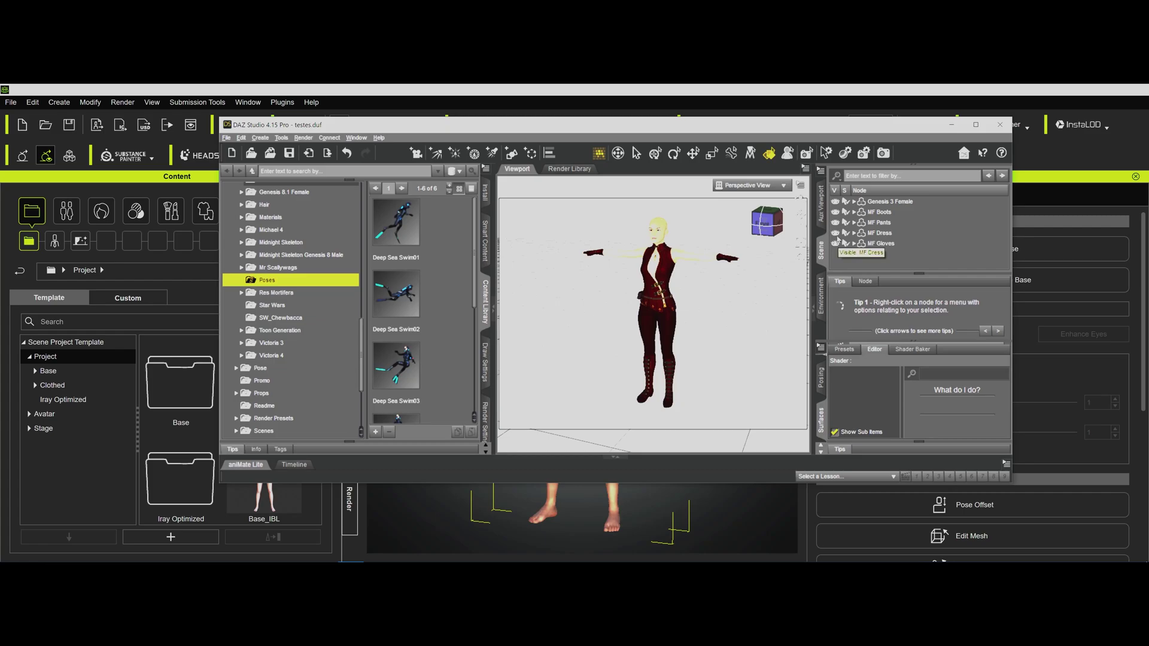
click(836, 223)
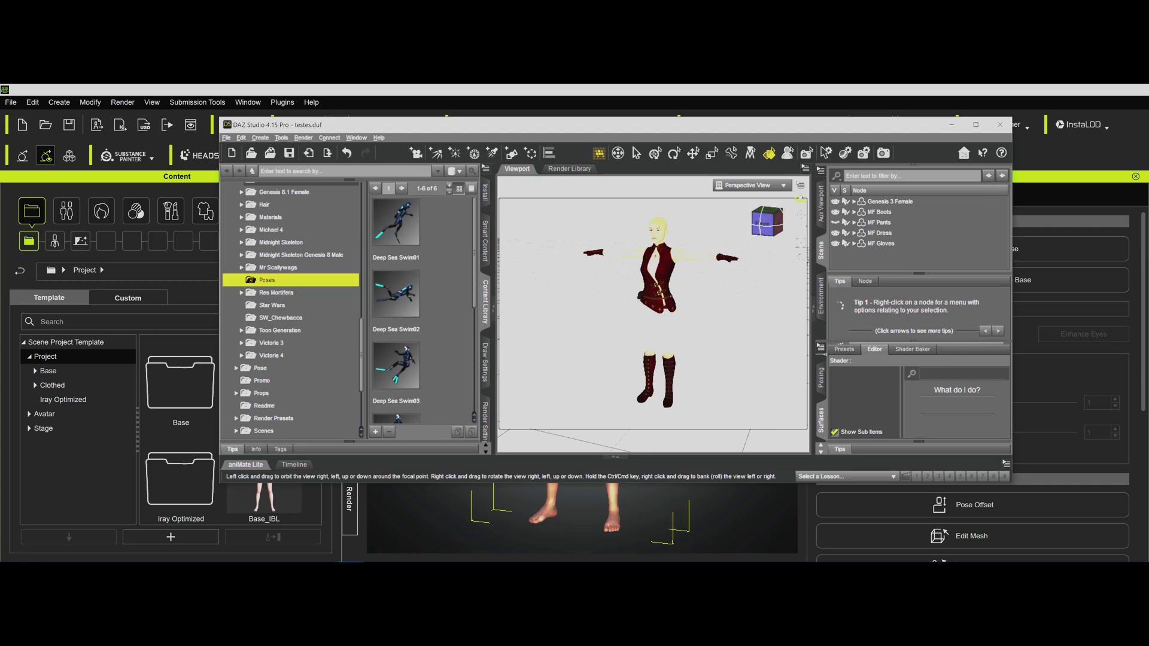
click(800, 199)
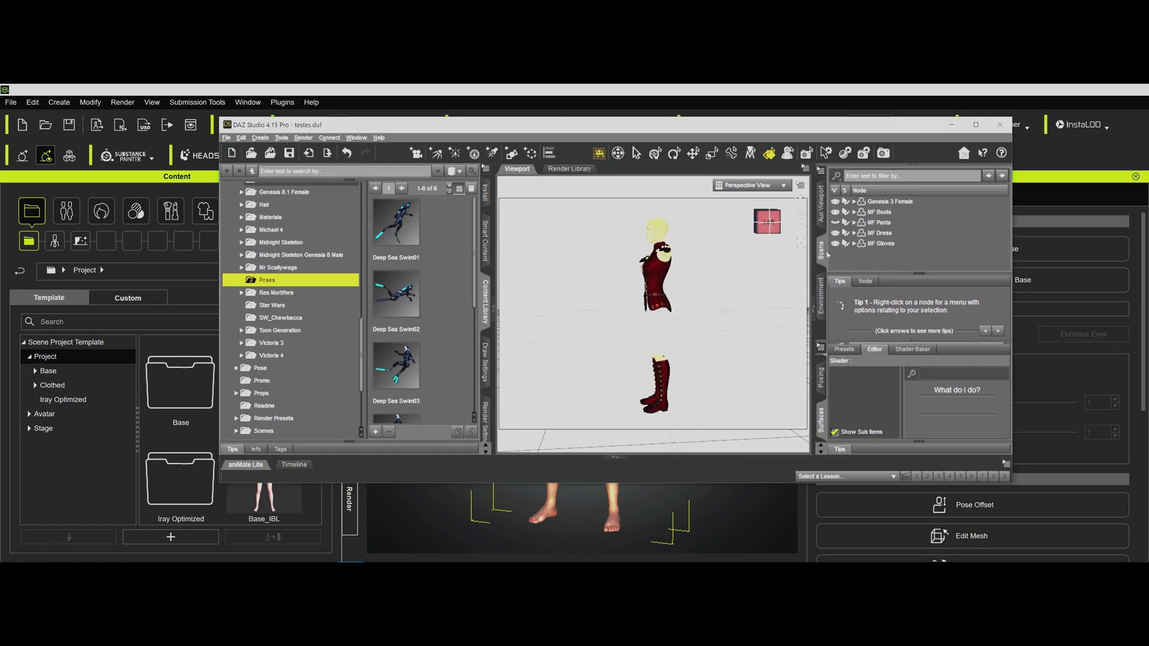
click(836, 213)
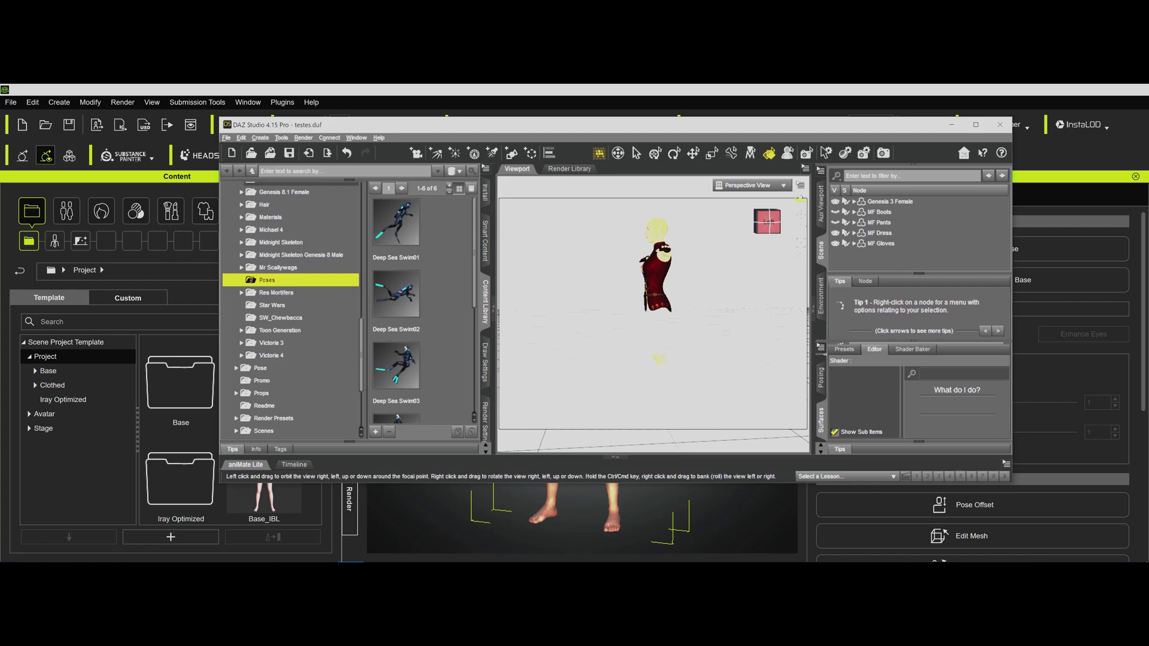
click(768, 222)
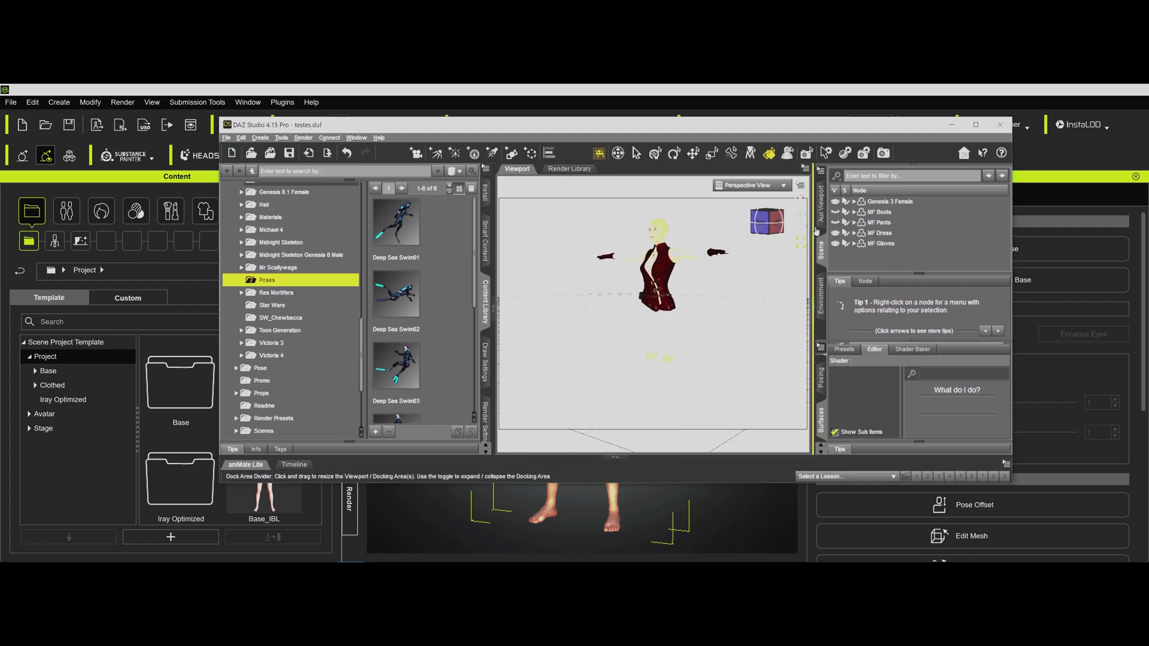
click(835, 223)
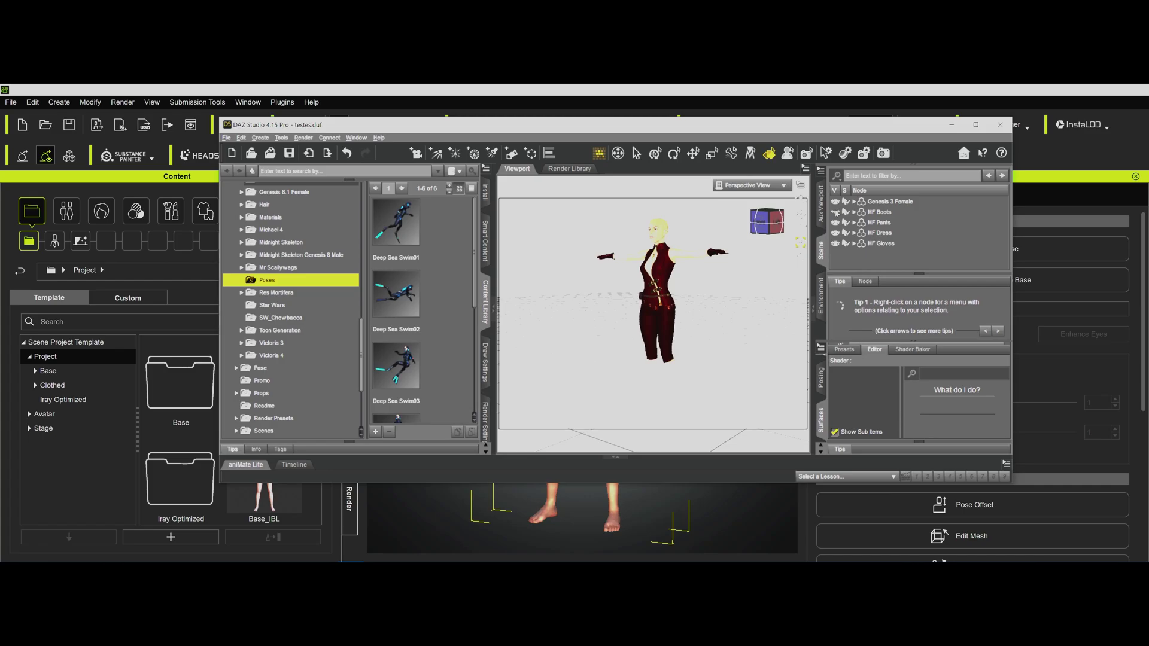
click(835, 211)
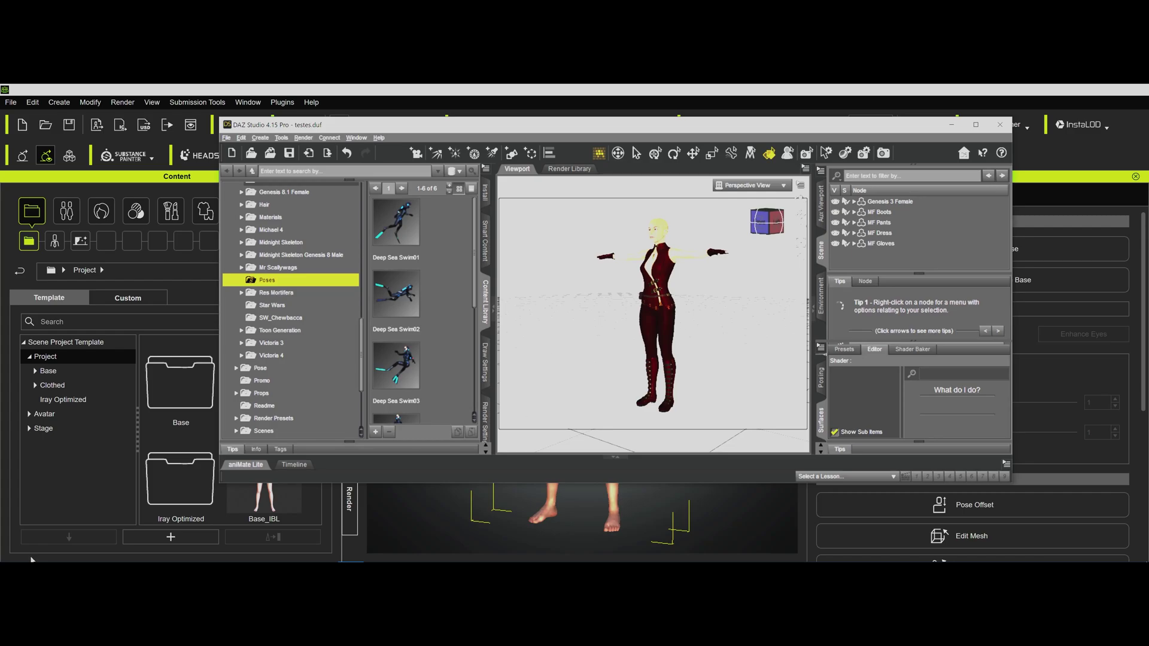
mouse_move(58, 558)
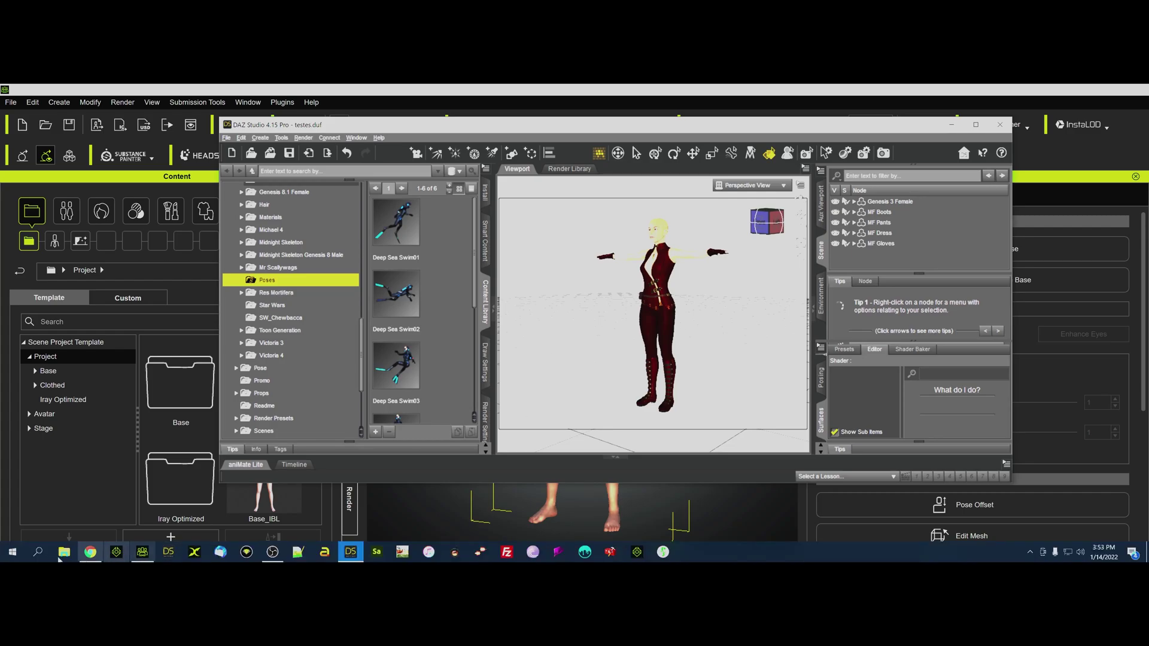
- Open Genesis 3 Female.duf from the Documents folder in File Explorer
click(64, 552)
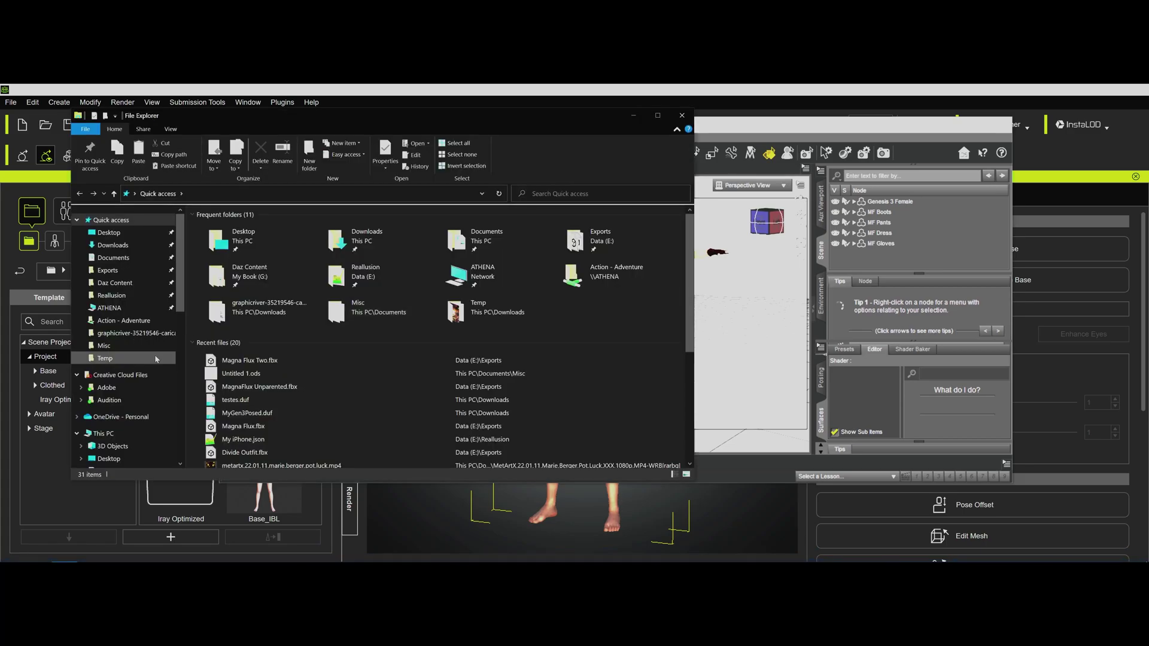
click(114, 257)
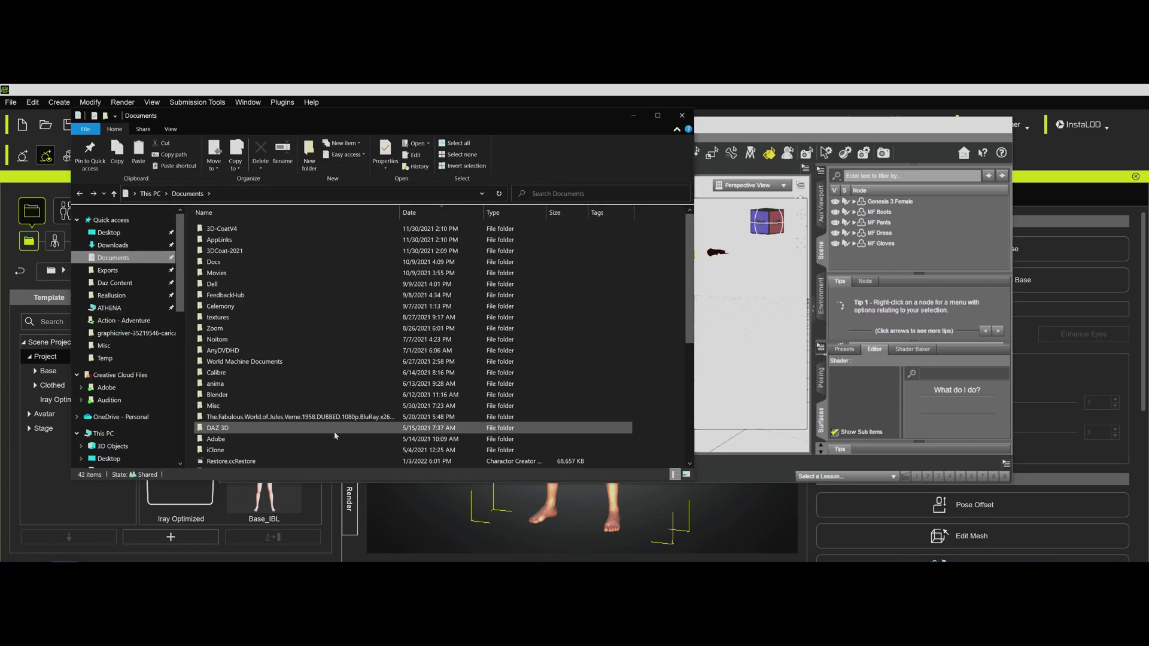
scroll(335, 436, down, 7)
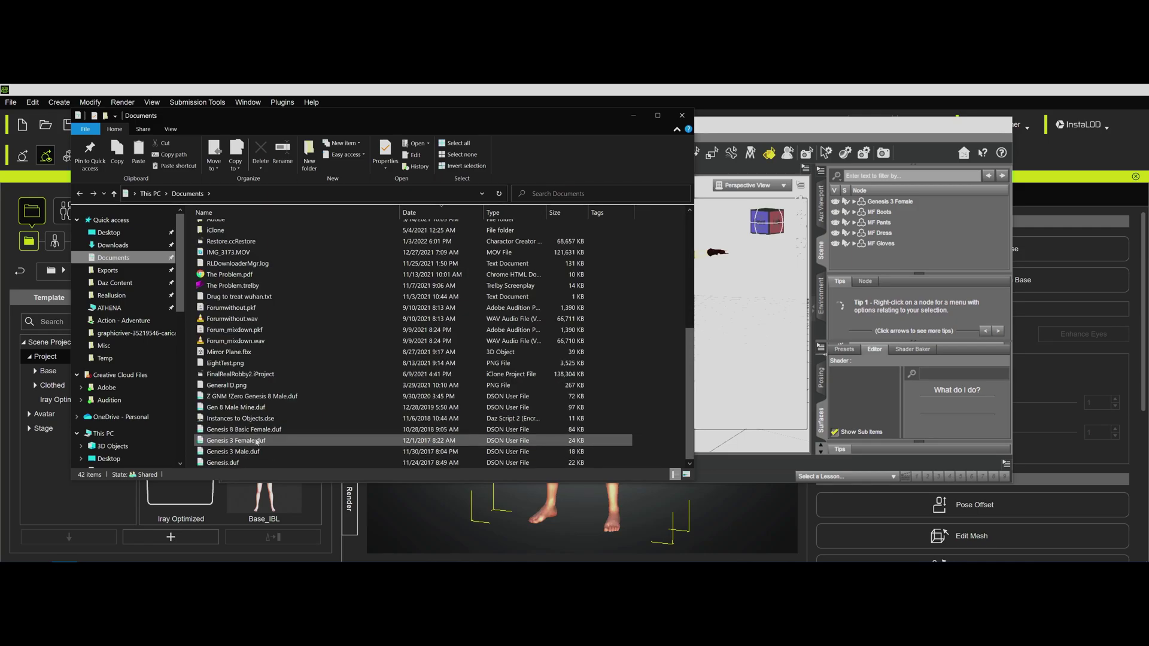
click(257, 443)
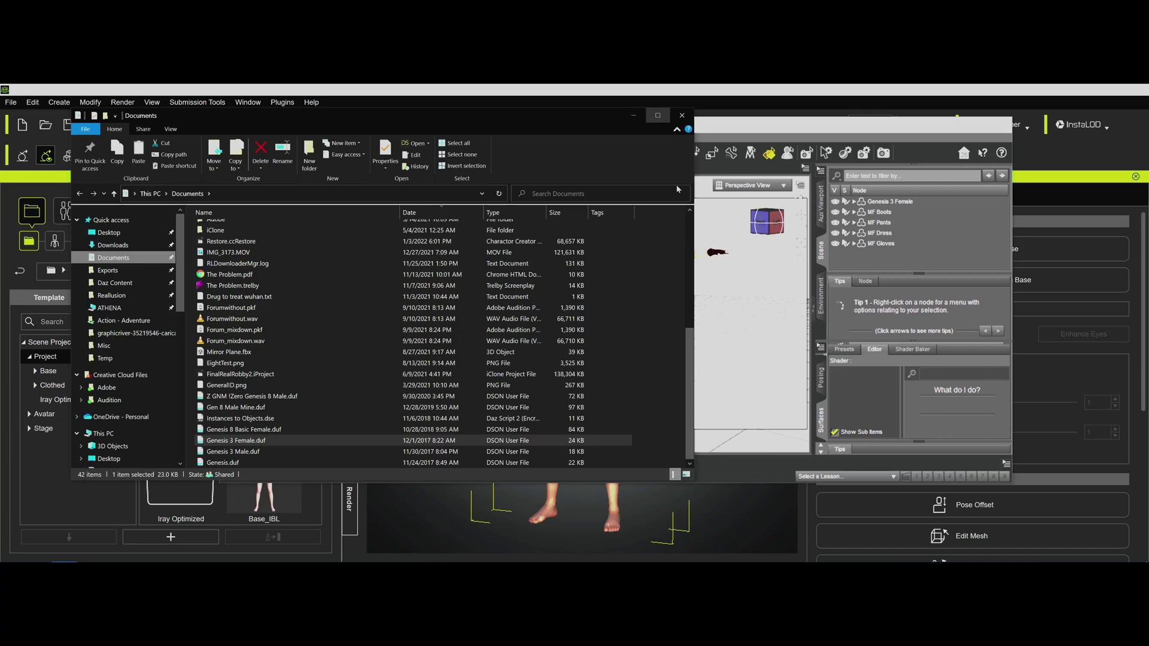
key(Return)
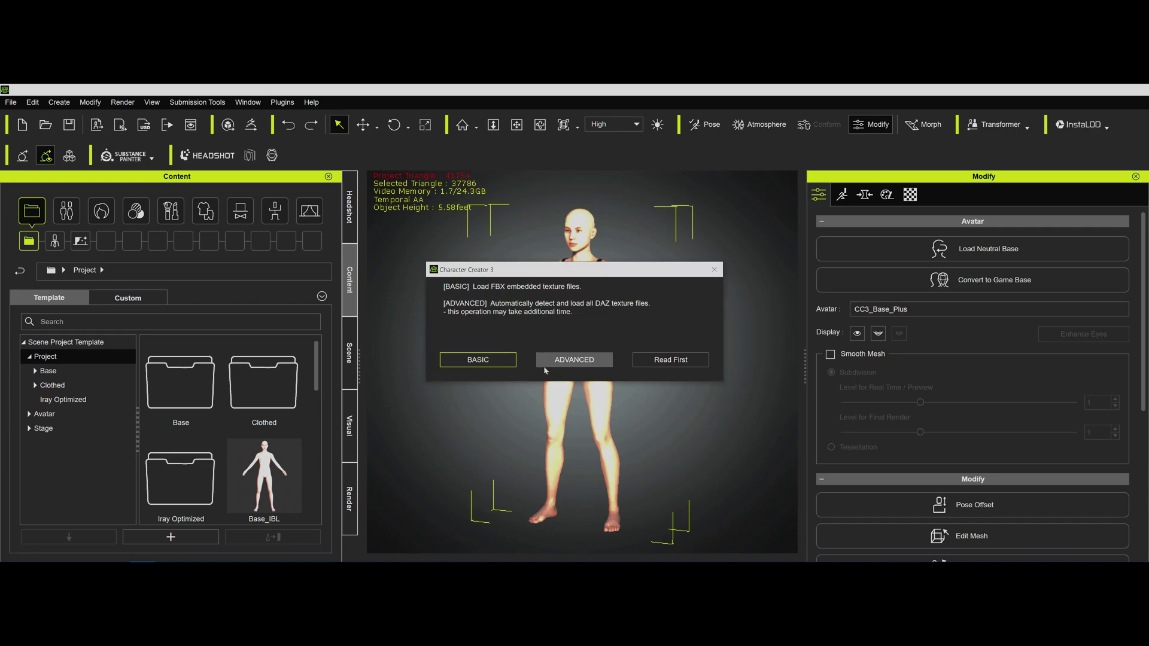
- Choose ADVANCED texture loading, uncheck Genesis3Female in the status report, and confirm the import
click(569, 359)
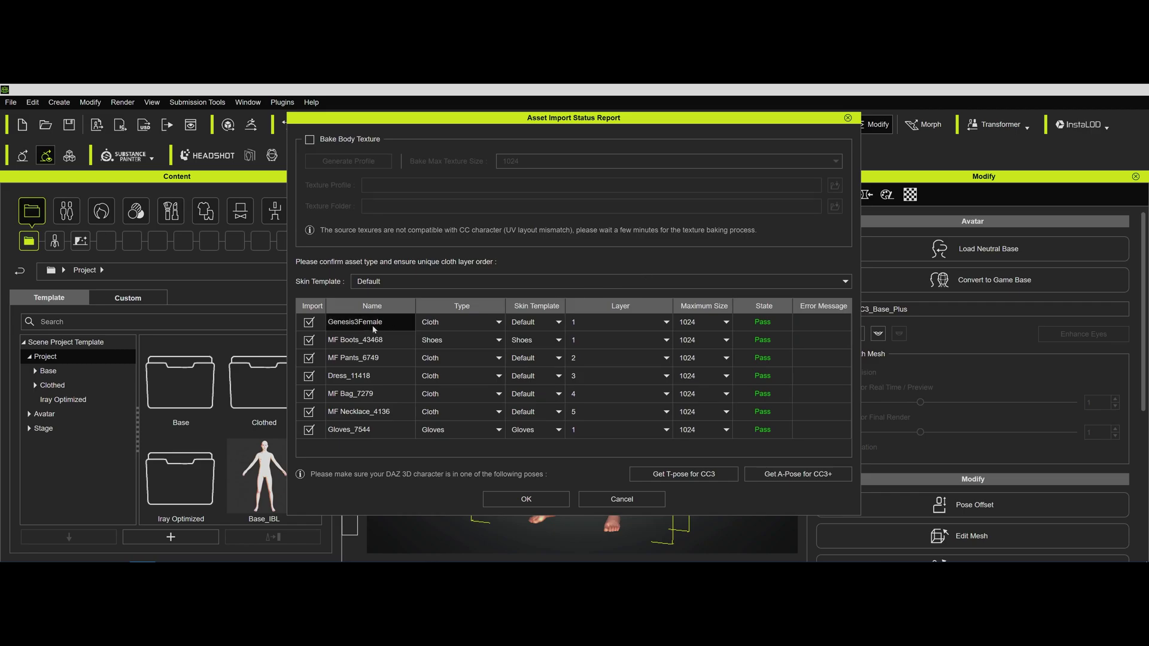
click(309, 324)
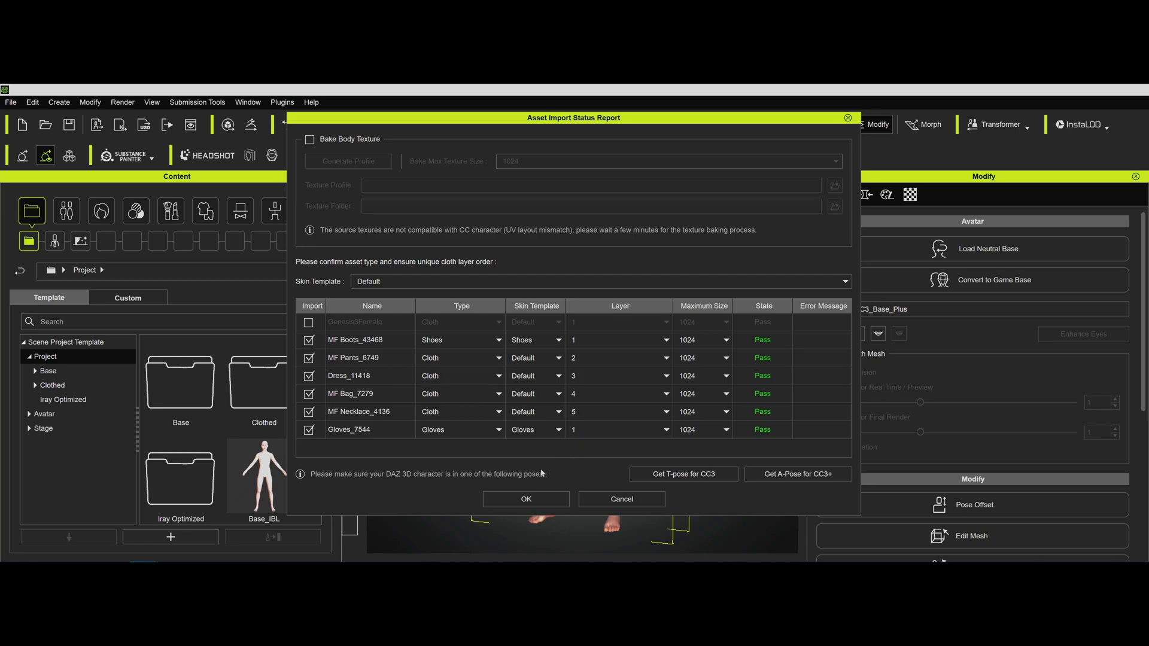
click(526, 499)
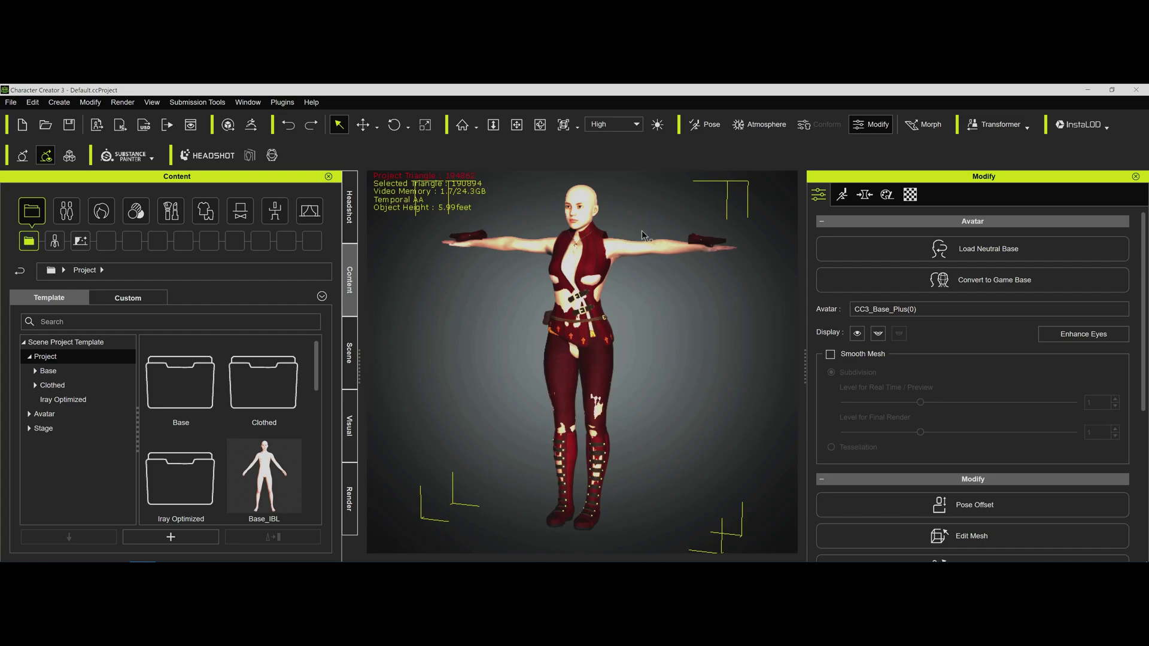
- Orbit around the character to inspect the torn outfit, then minimize Character Creator 3
click(517, 124)
drag(539, 302, 449, 305)
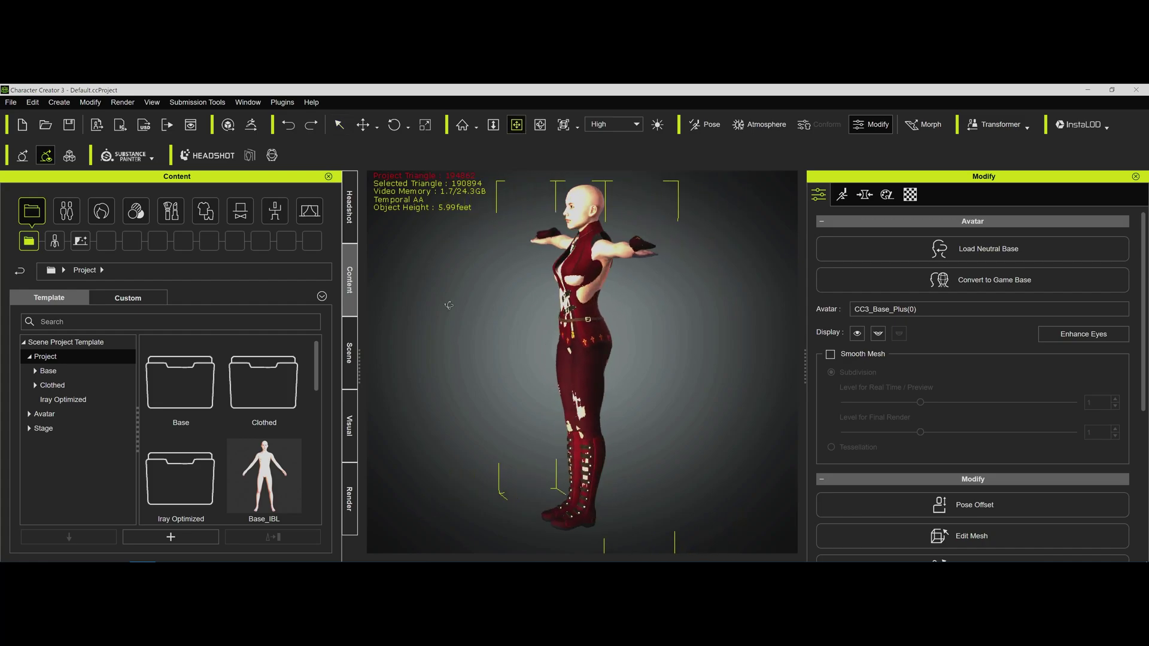
drag(526, 317, 772, 293)
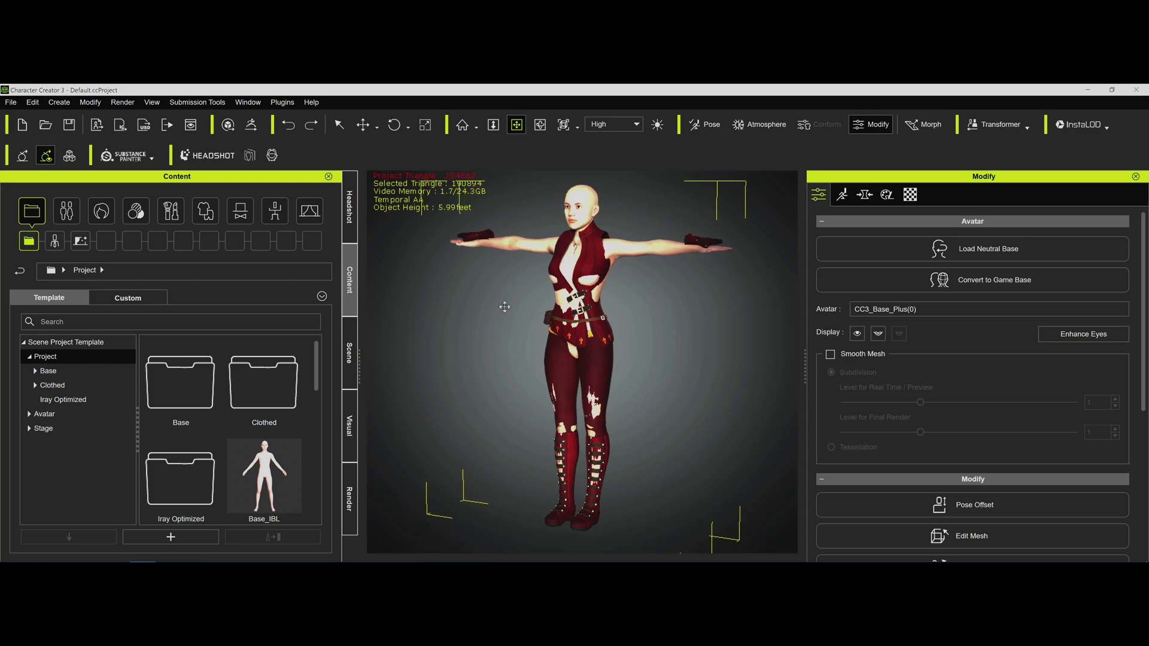
click(1087, 90)
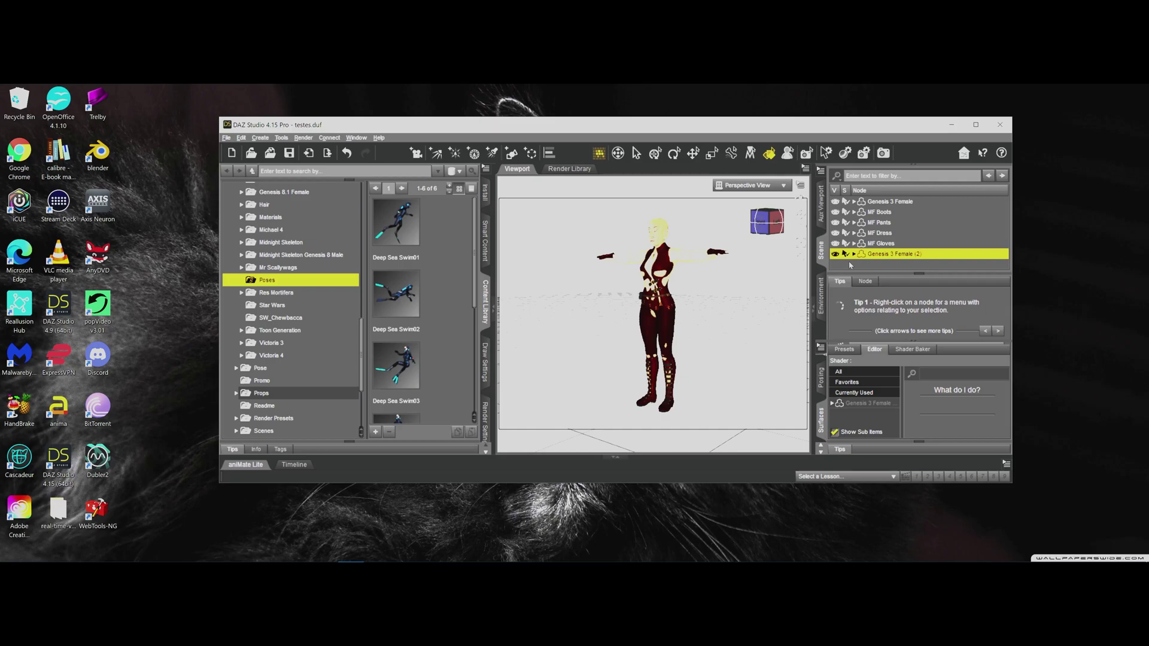
- Delete Genesis 3 Female (2), save Genesis 3 Female to a new file, then minimize DAZ Studio
key(Delete)
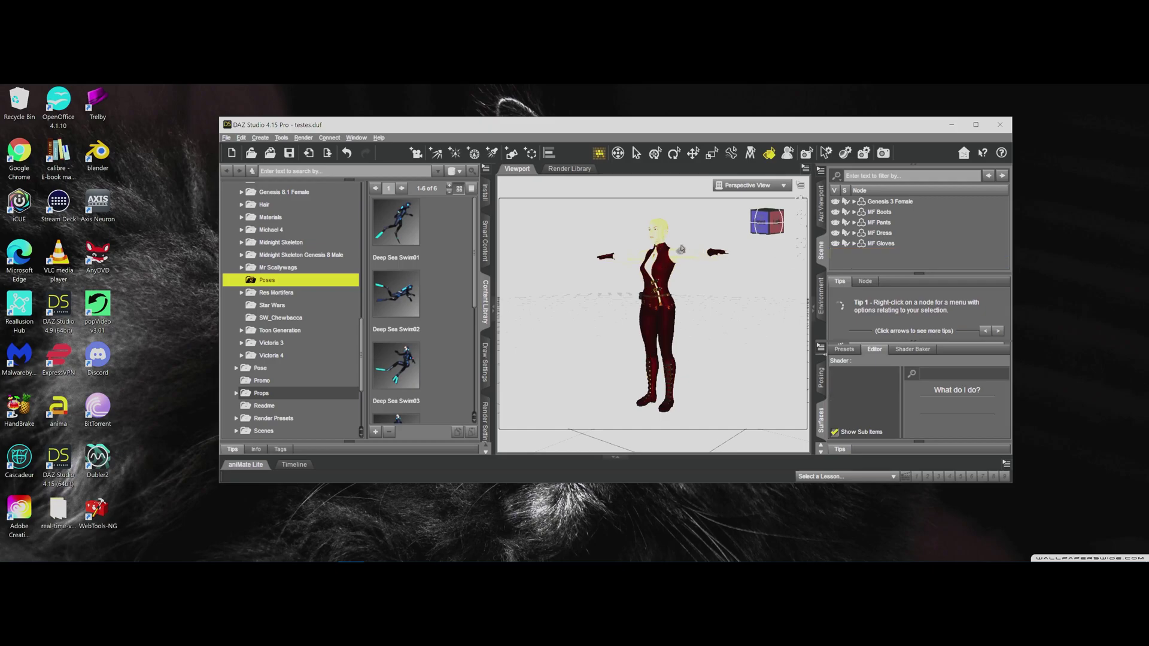
click(892, 202)
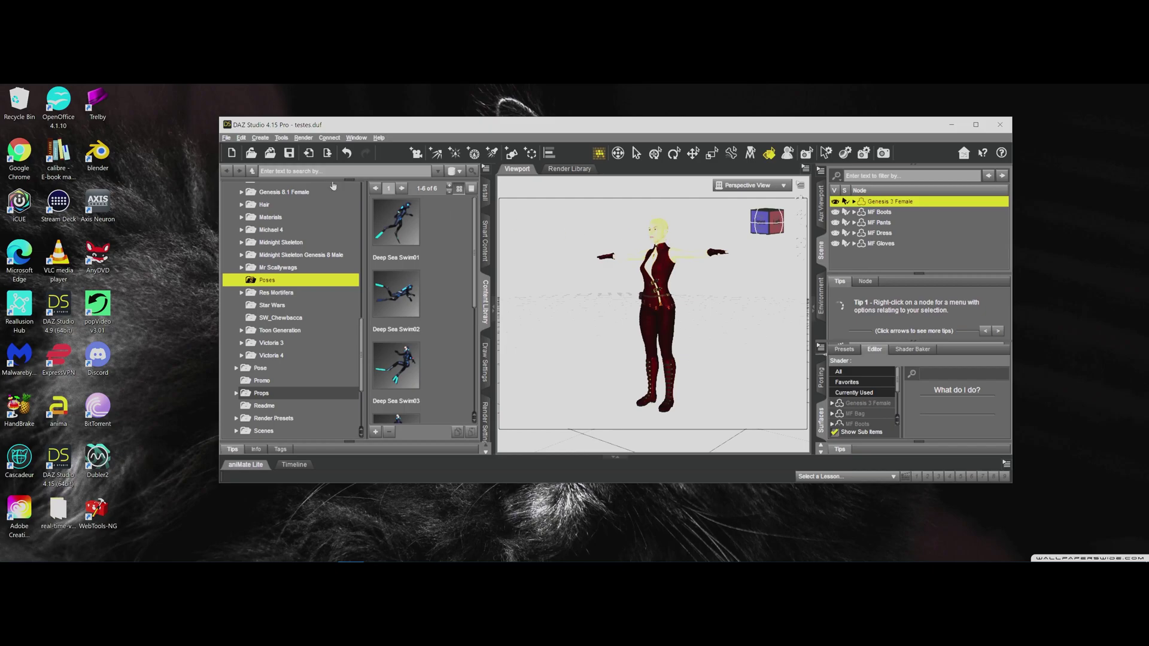
click(227, 139)
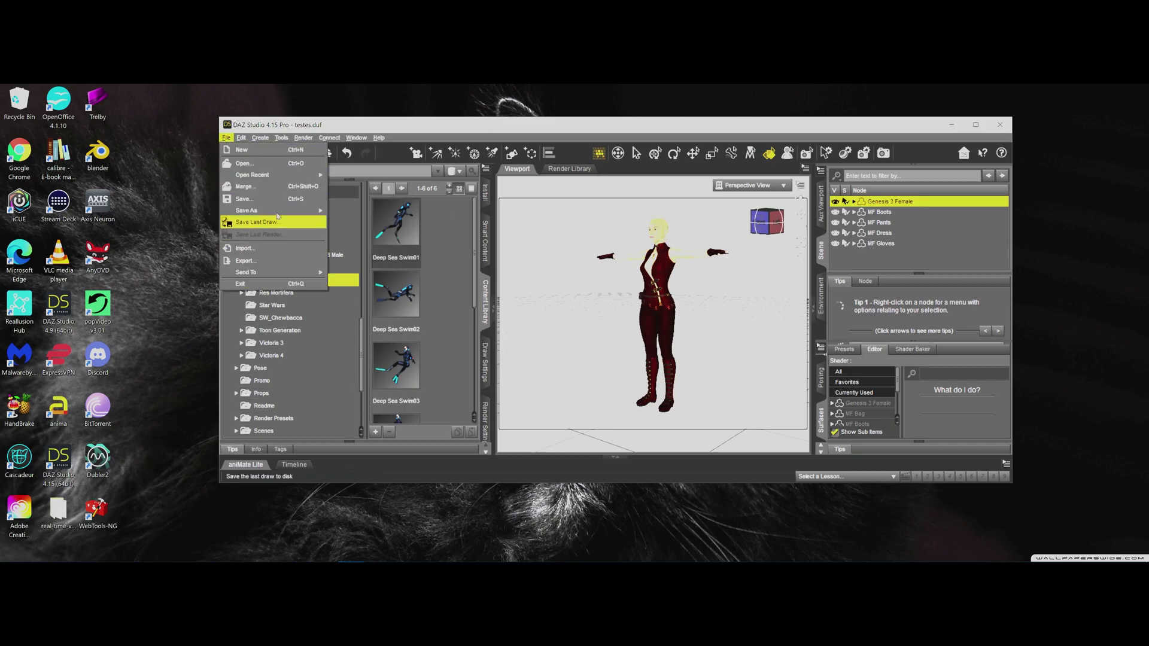
mouse_move(278, 211)
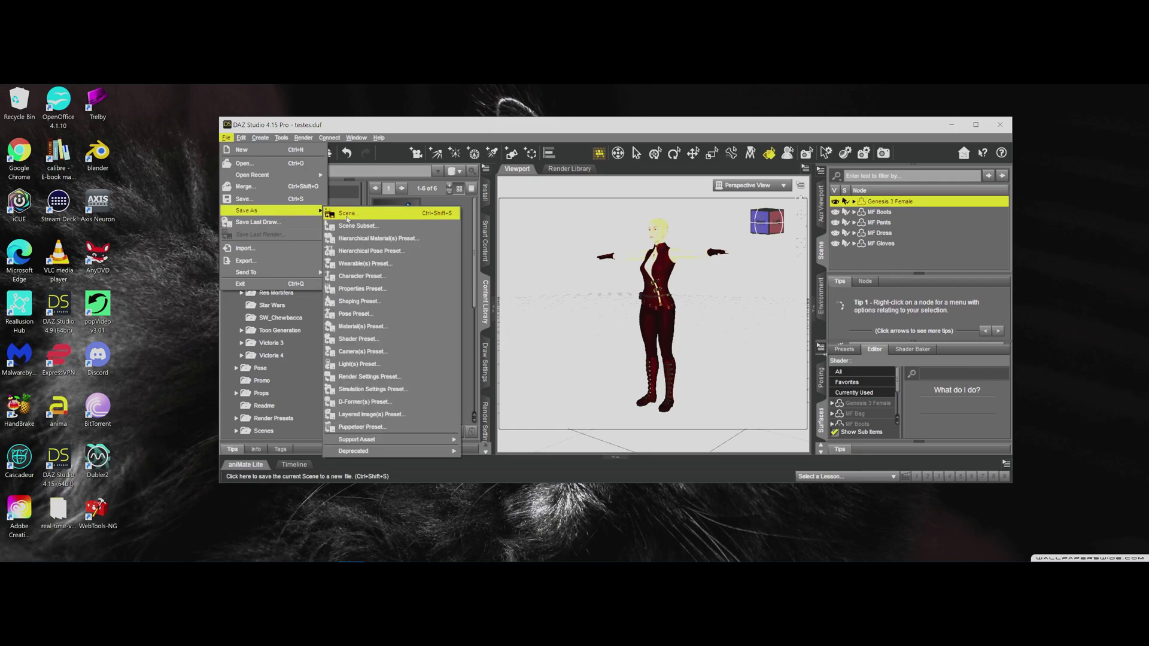
click(381, 277)
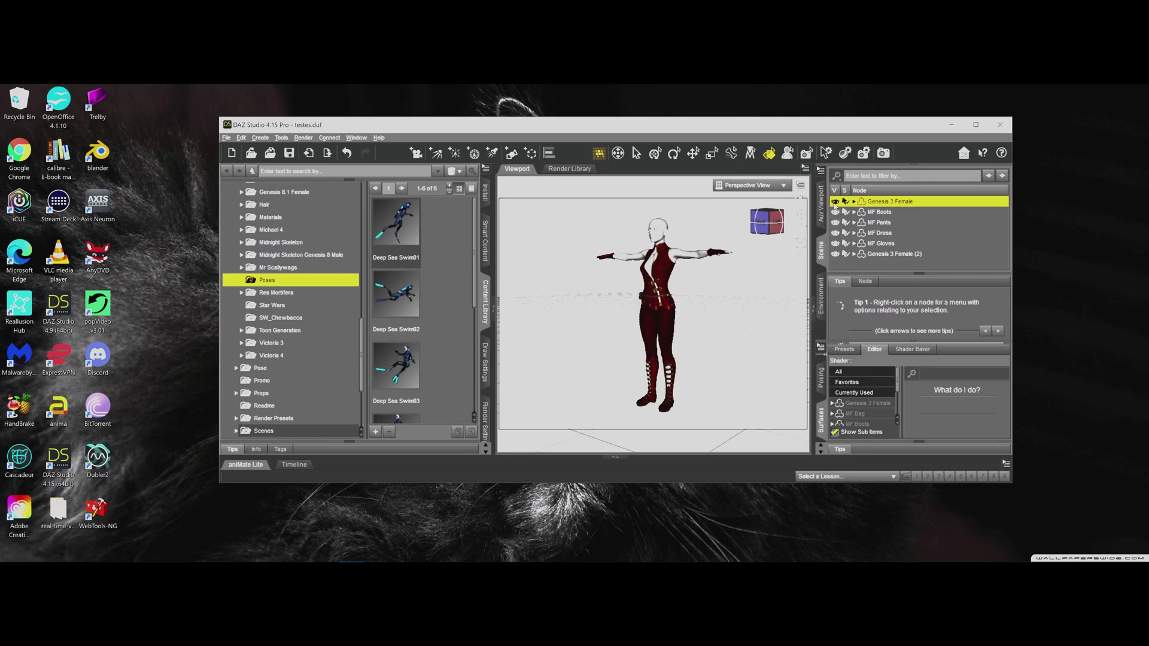
click(835, 202)
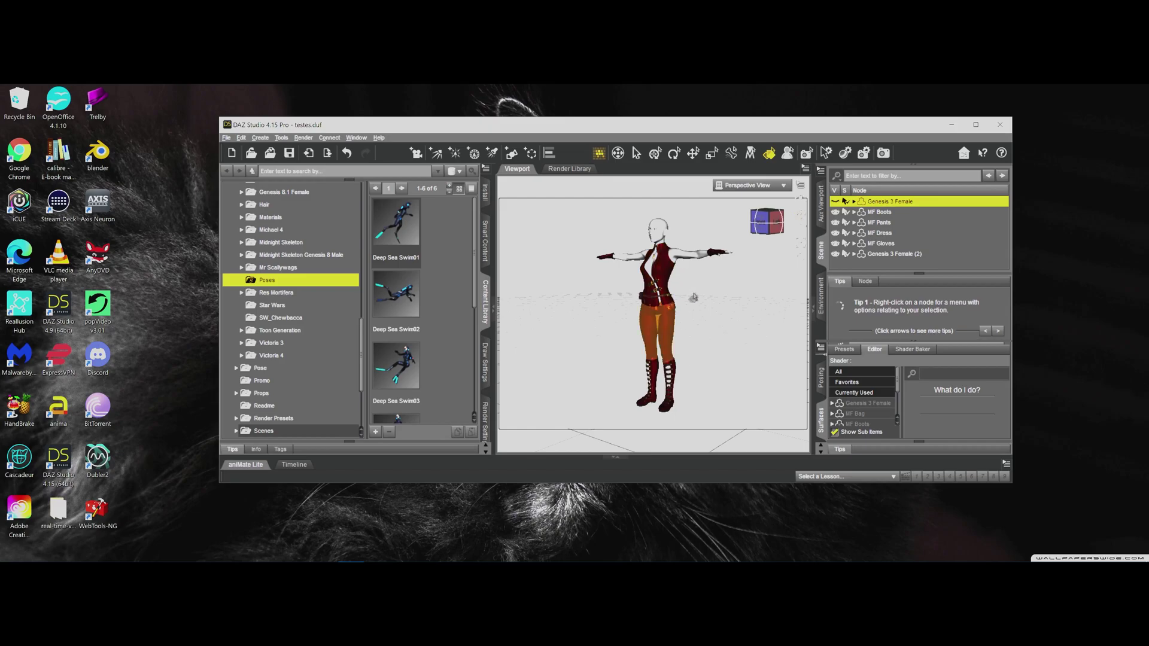
click(951, 125)
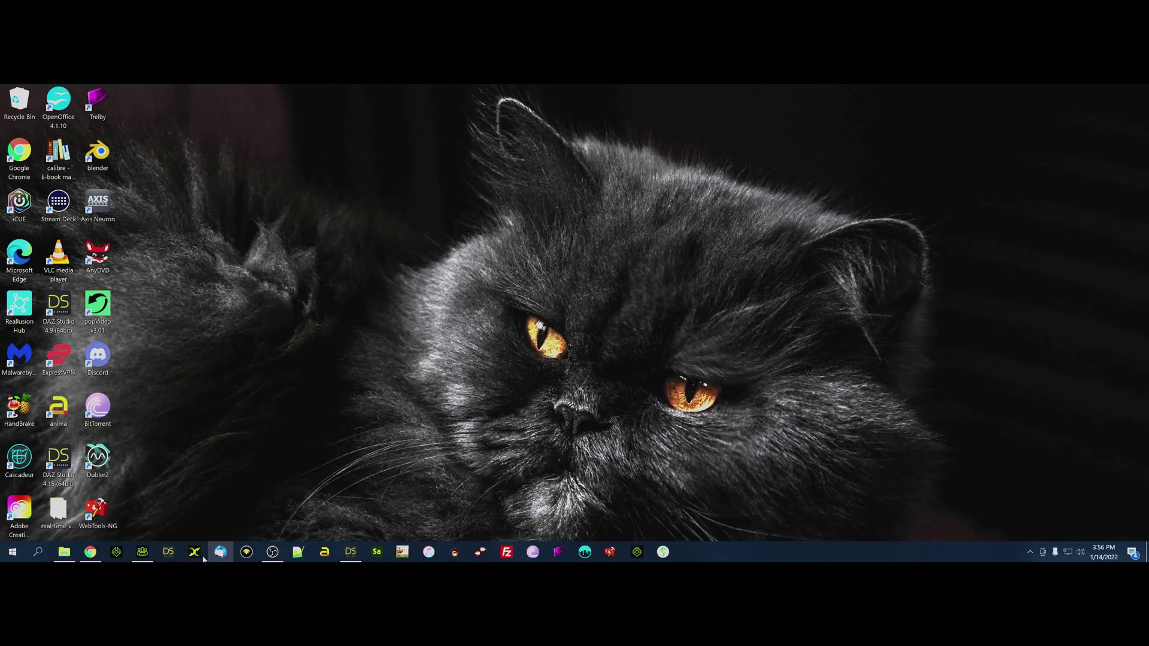
- In Character Creator 3, run Transformer > CC3 on MagnaFlux Unparented.fbx
click(144, 553)
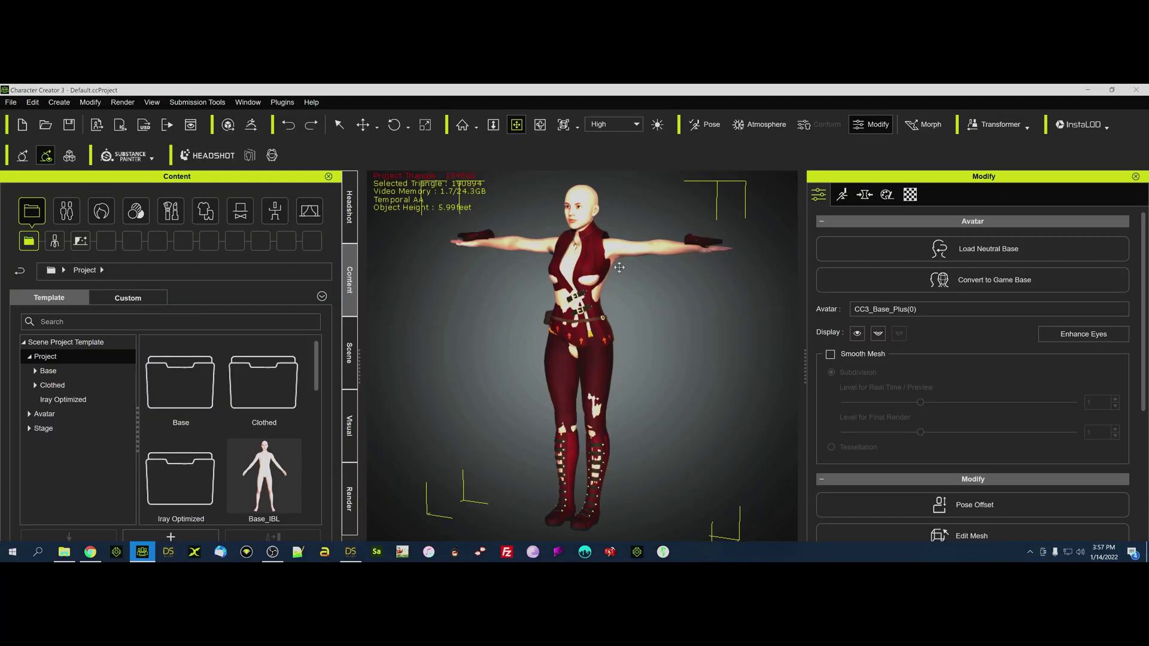
click(999, 125)
click(996, 145)
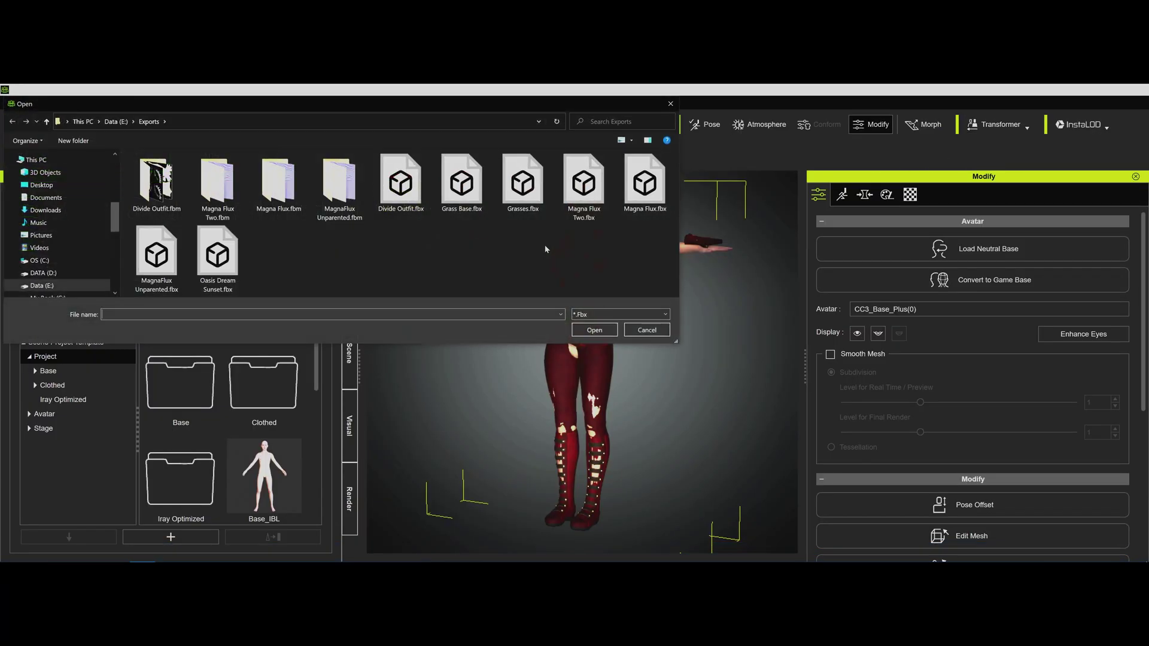
double_click(156, 257)
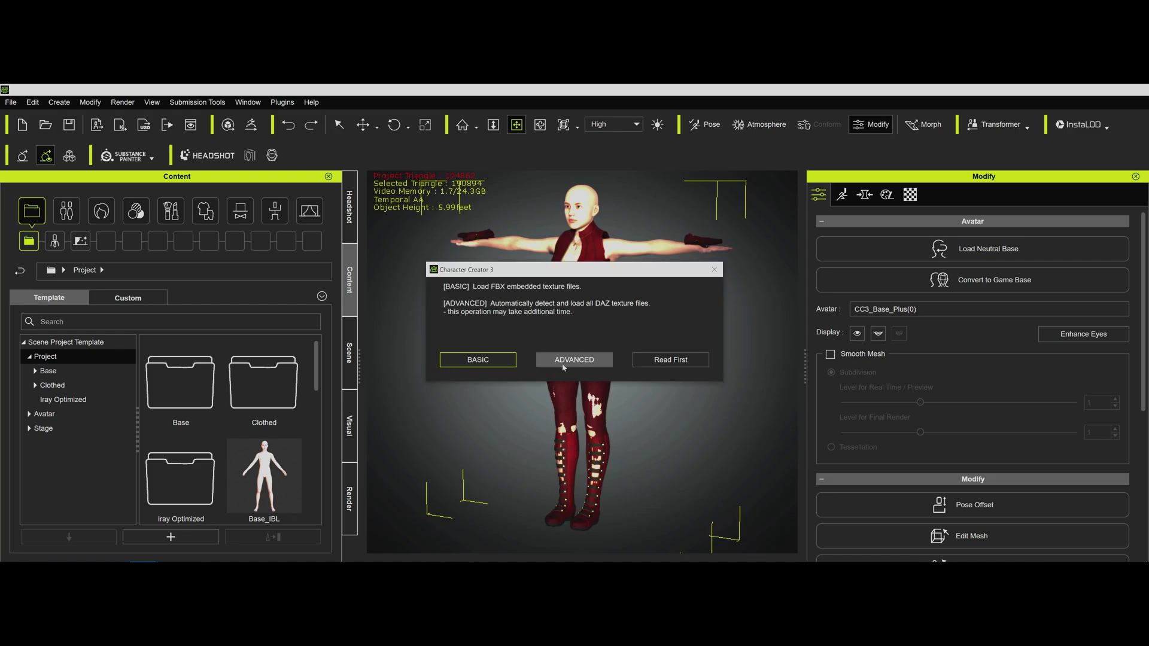
- Pick ADVANCED texture loading, exclude Genesis3Female, and confirm the import settings
click(563, 364)
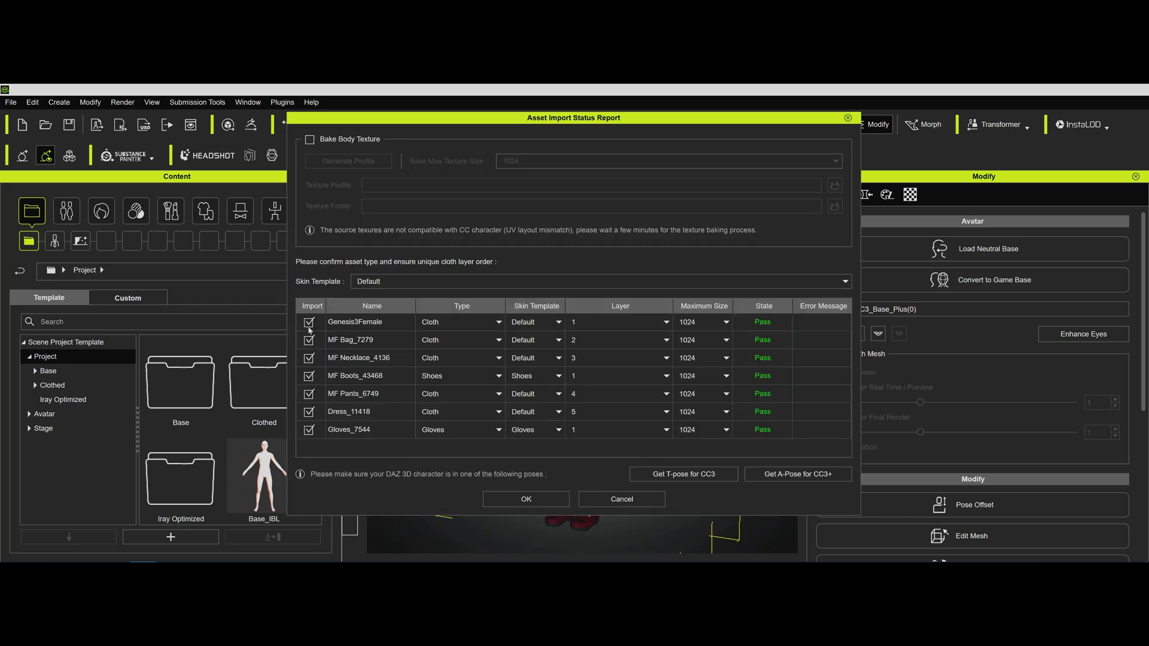
click(309, 323)
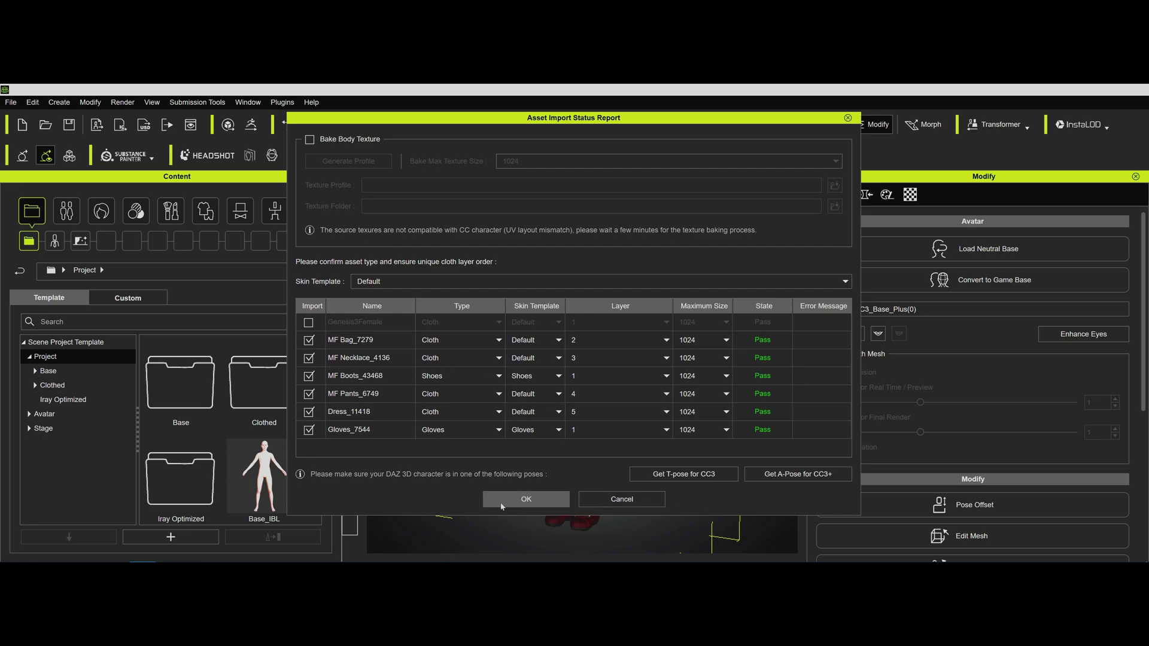
click(516, 500)
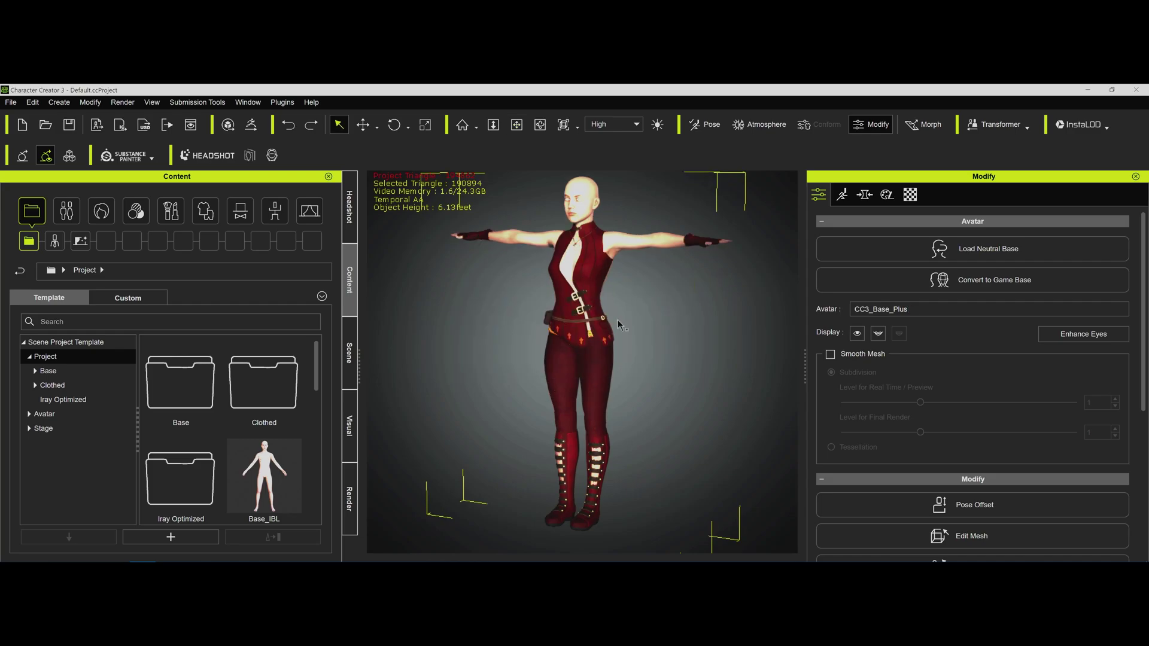
- Orbit to the character's left profile to check the cleanly fitted red outfit
mouse_move(672, 321)
right_down()
mouse_move(700, 295)
mouse_move(421, 302)
mouse_move(733, 312)
mouse_move(751, 323)
right_up()
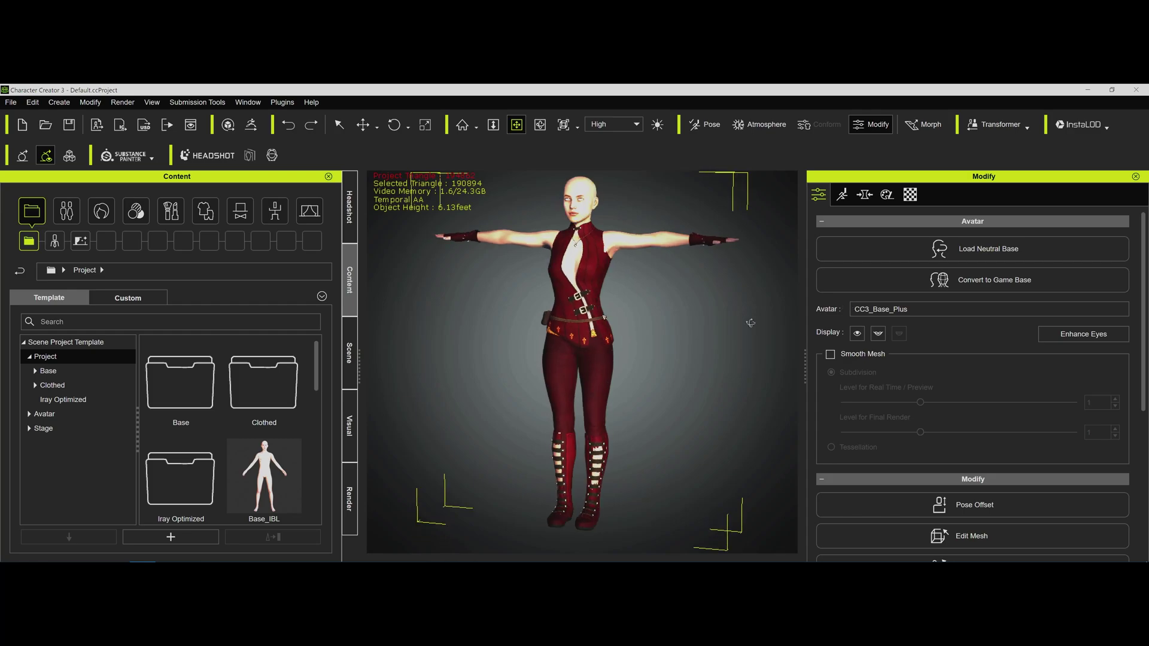